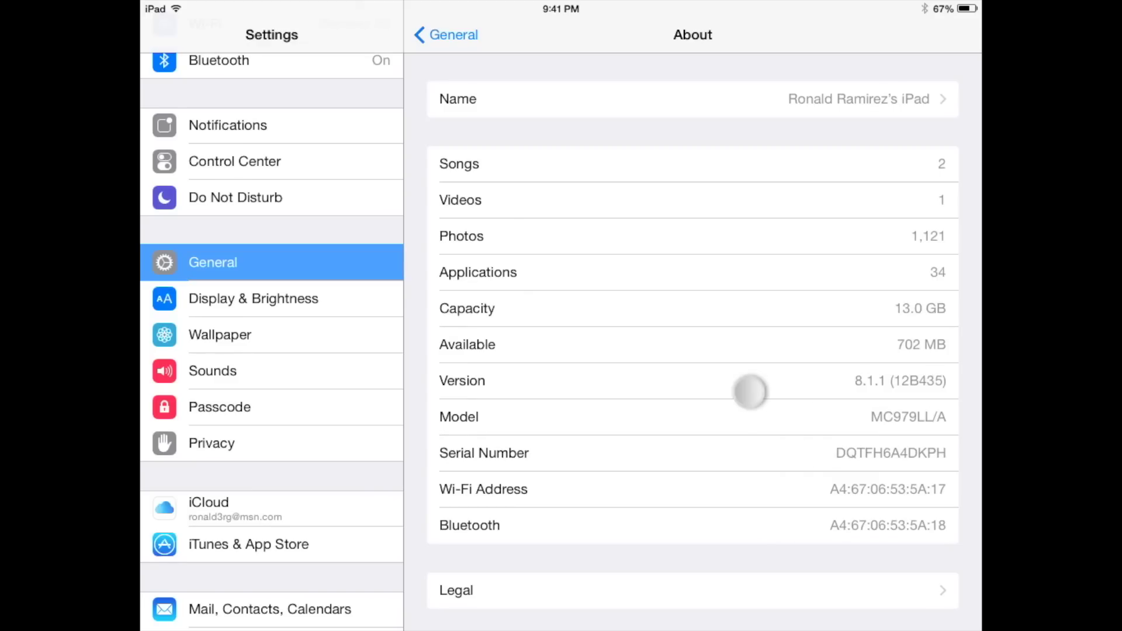
Leave Settings and swipe to the home screen page holding the Cydia icon.
left_click_drag(747, 389, 477, 401)
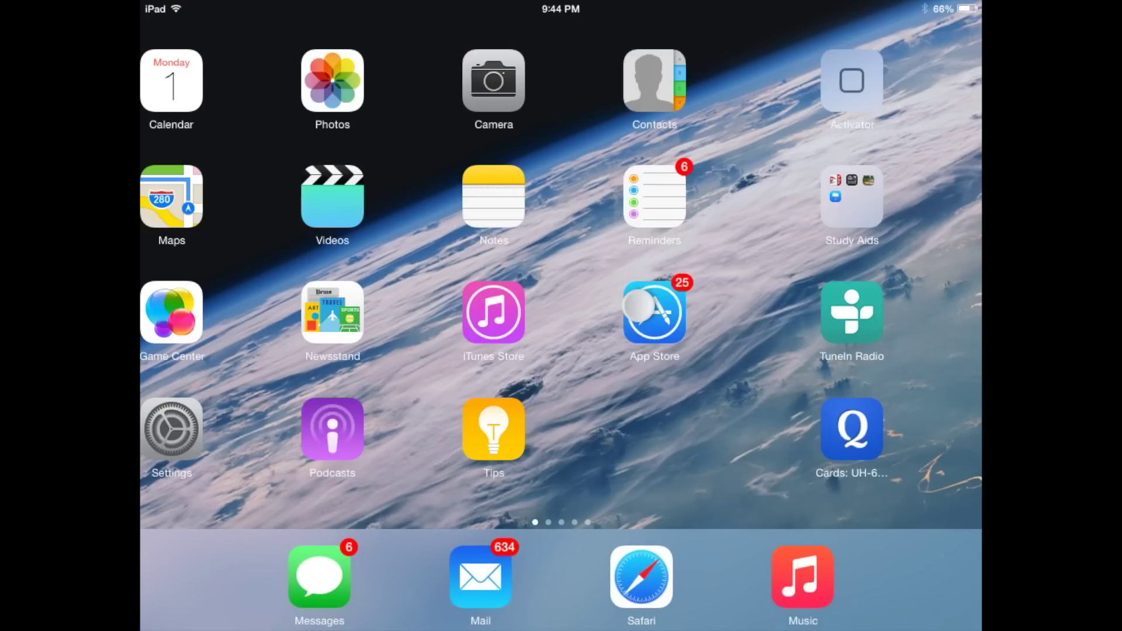
left_click_drag(638, 306, 377, 313)
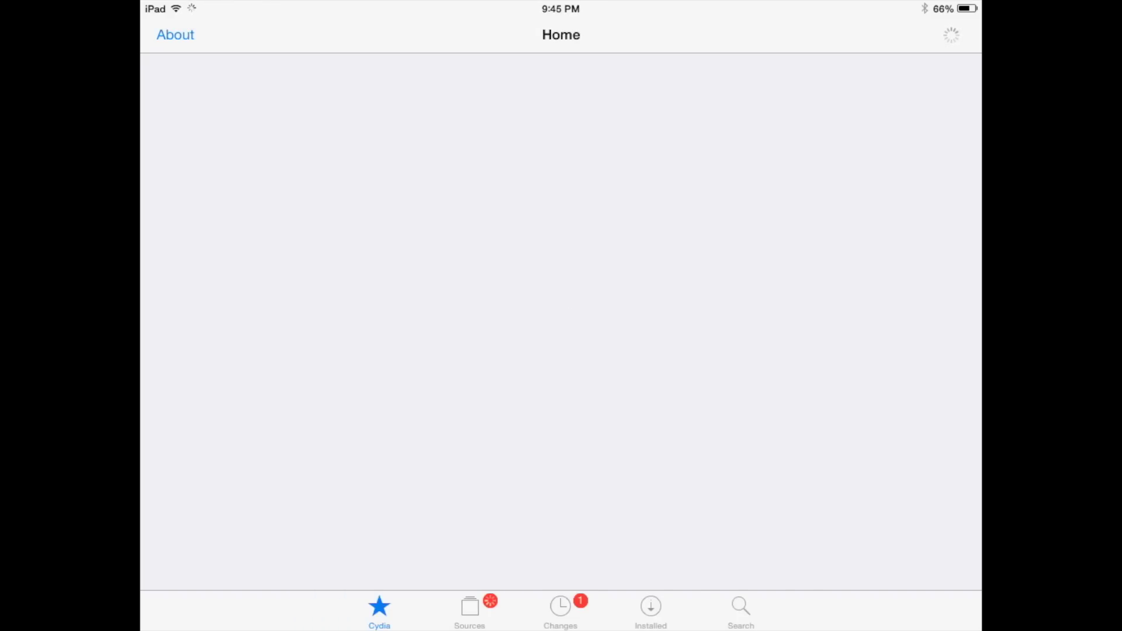
Open Sources in edit mode and bring up the Enter Cydia/APT URL prompt.
left_click(469, 613)
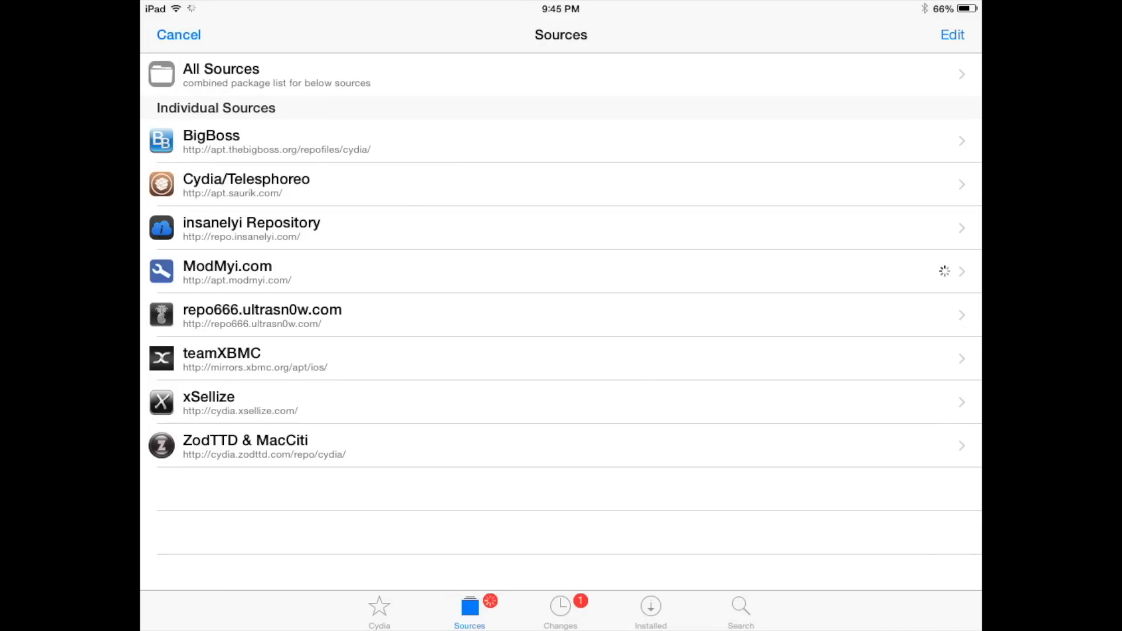
left_click(953, 35)
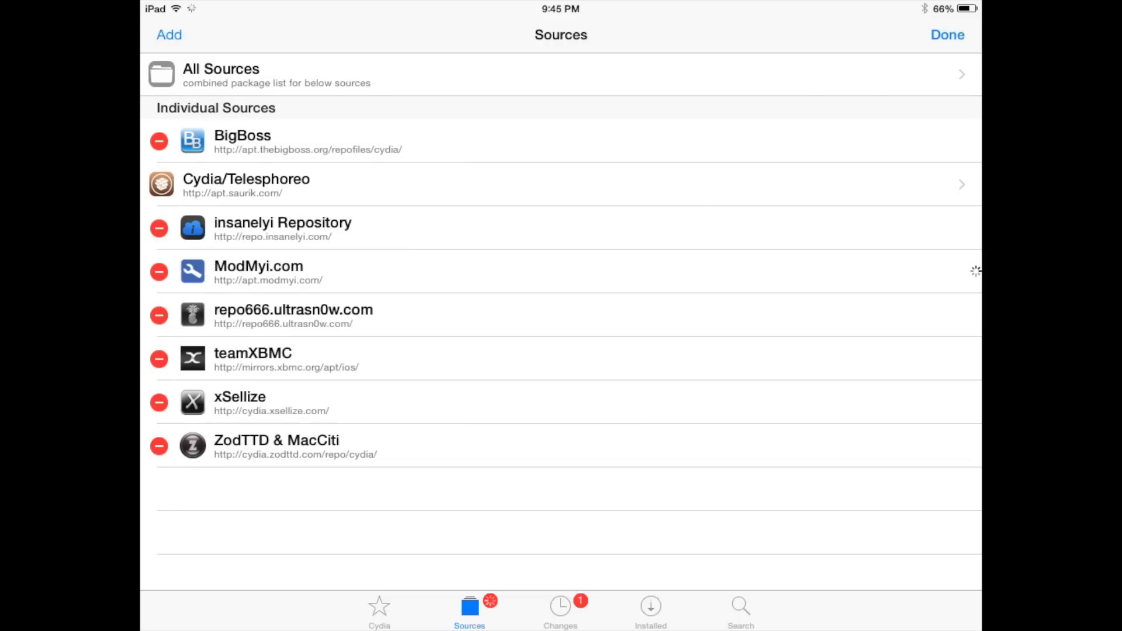
left_click(170, 34)
left_click(169, 34)
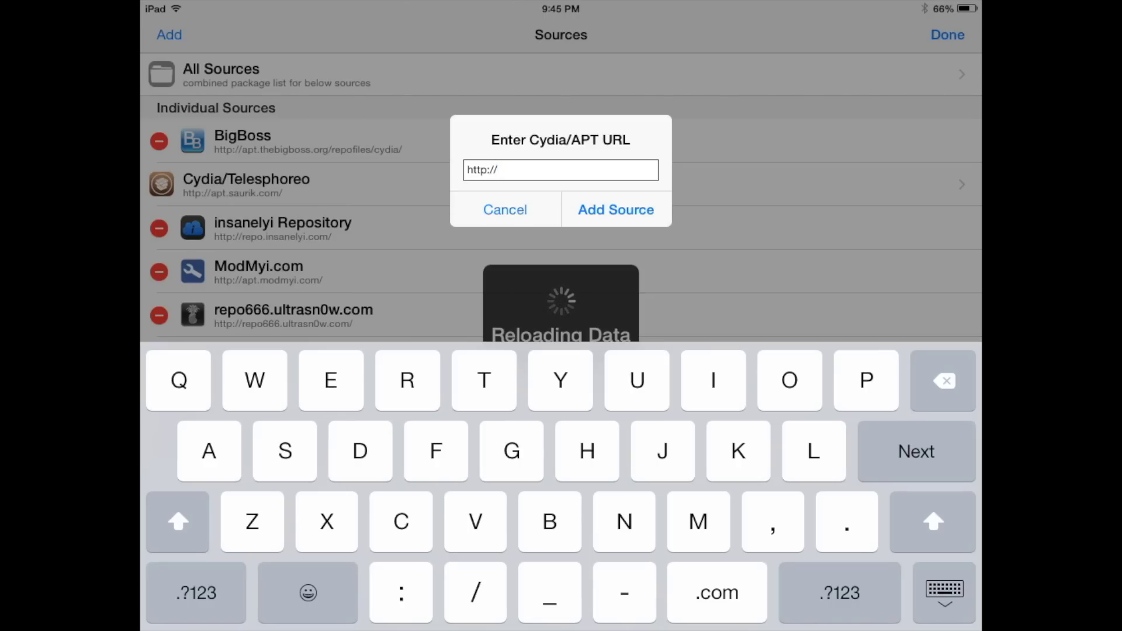
type("mi")
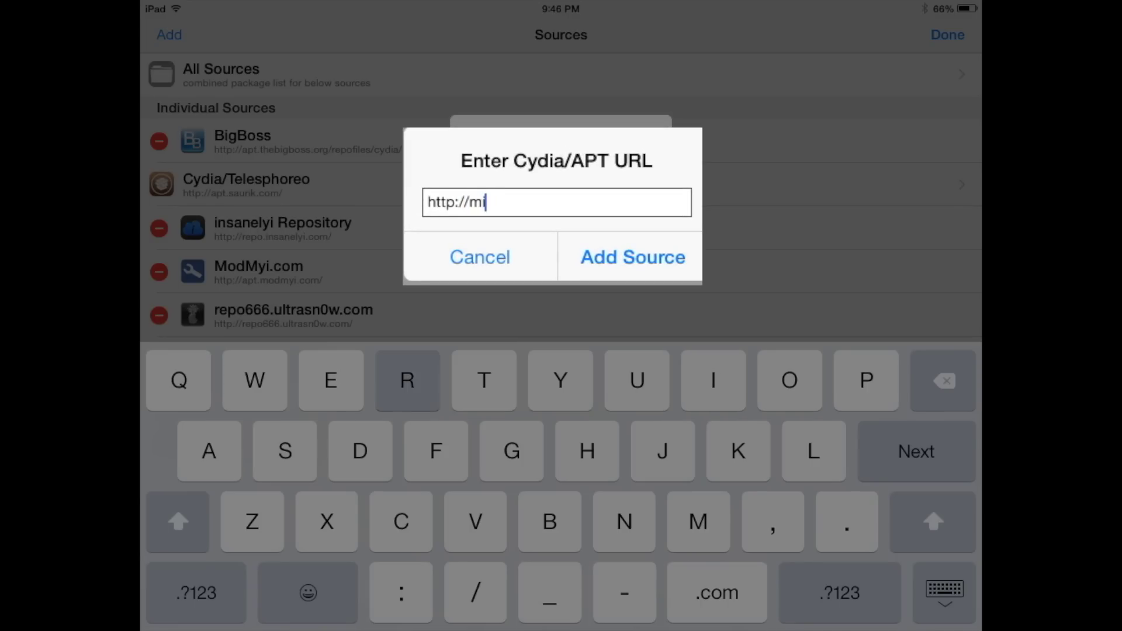
type("rrors.")
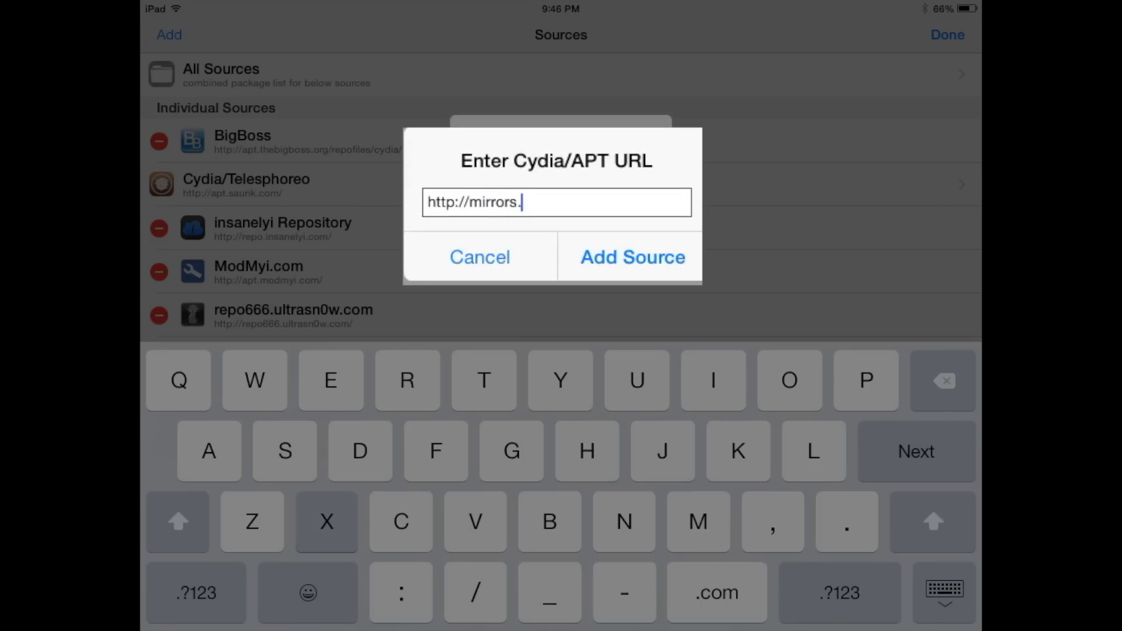
type("xbmc.org")
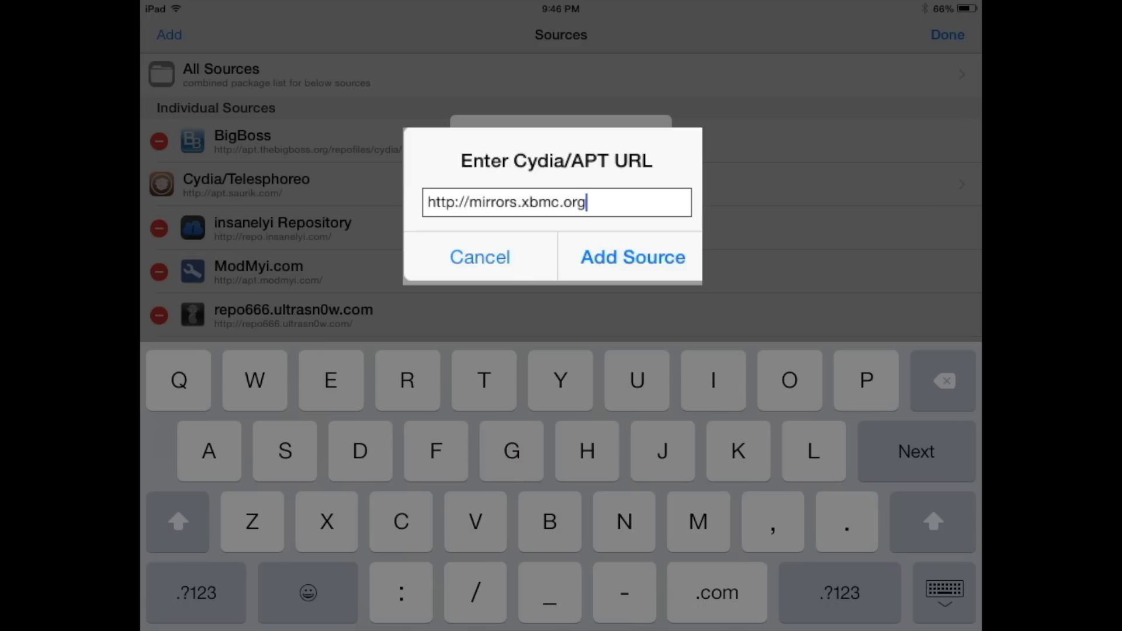
type("/ap")
type("t/ios")
type("/")
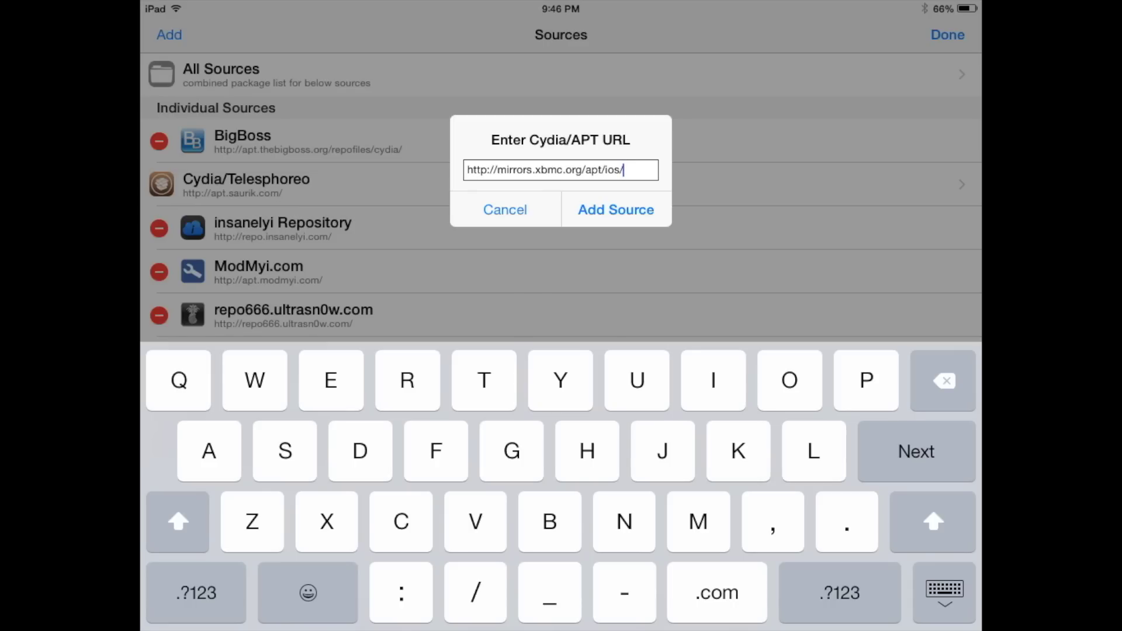
left_click(944, 589)
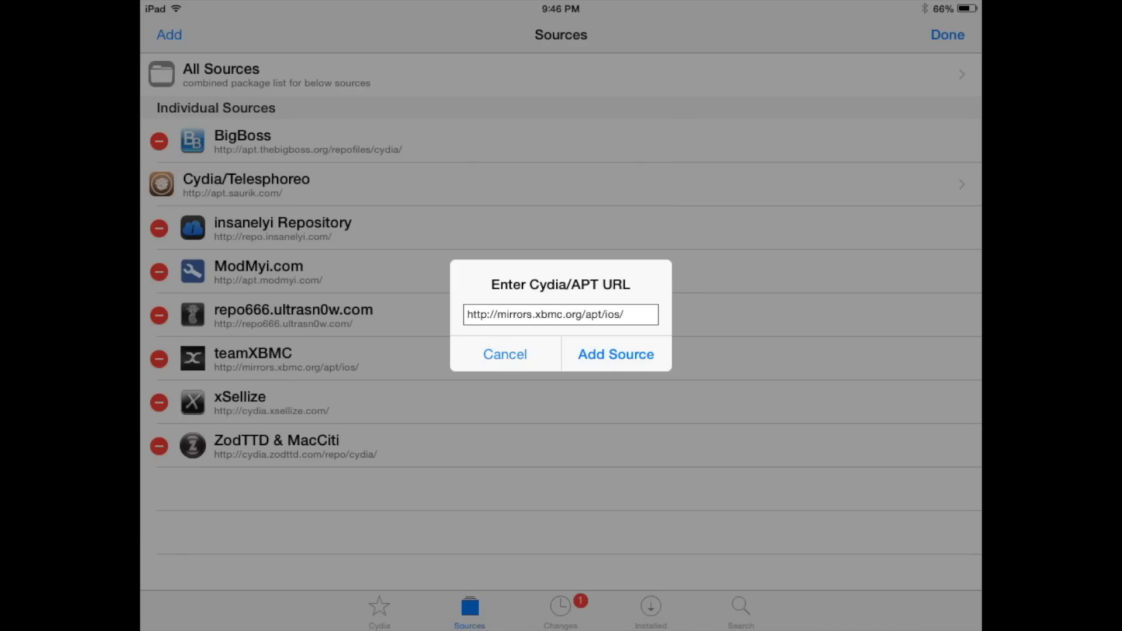
Add the mirrors.xbmc.org/apt/ios/ source and return to Cydia after the refresh finishes.
left_click(616, 354)
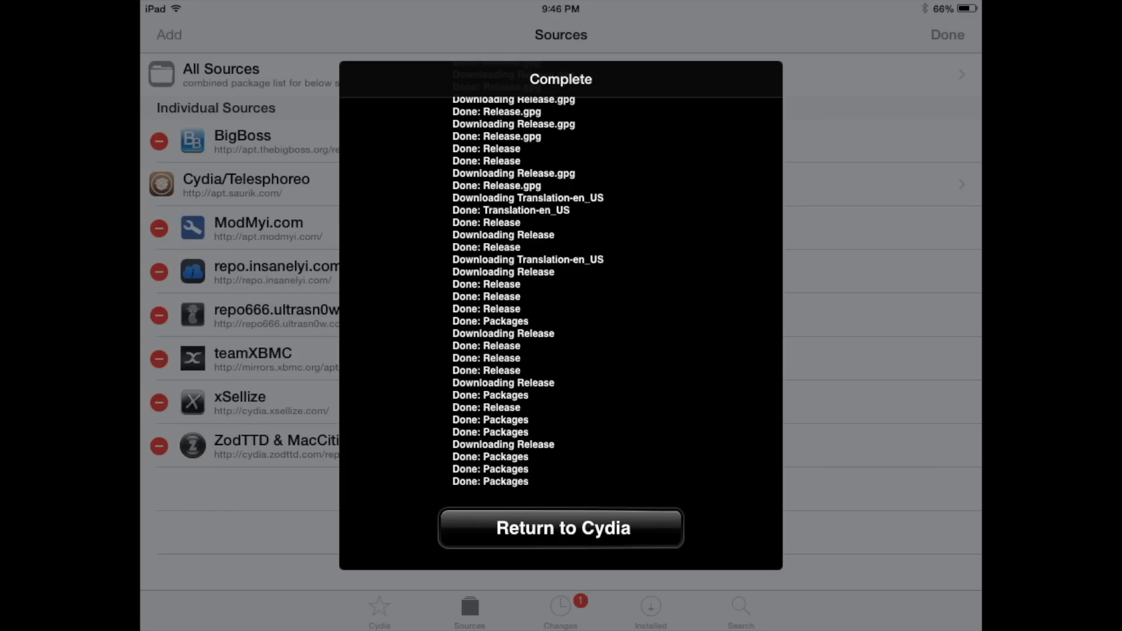
left_click(561, 528)
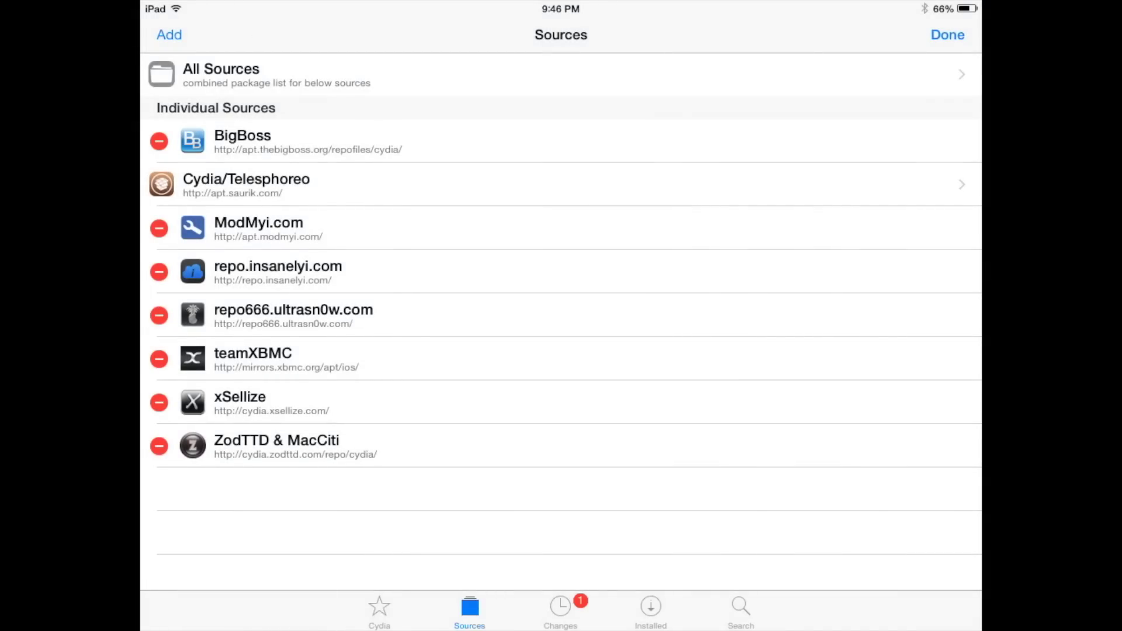
Finish editing sources and open XBMC-iOS from teamXBMC's All Packages list.
left_click(949, 35)
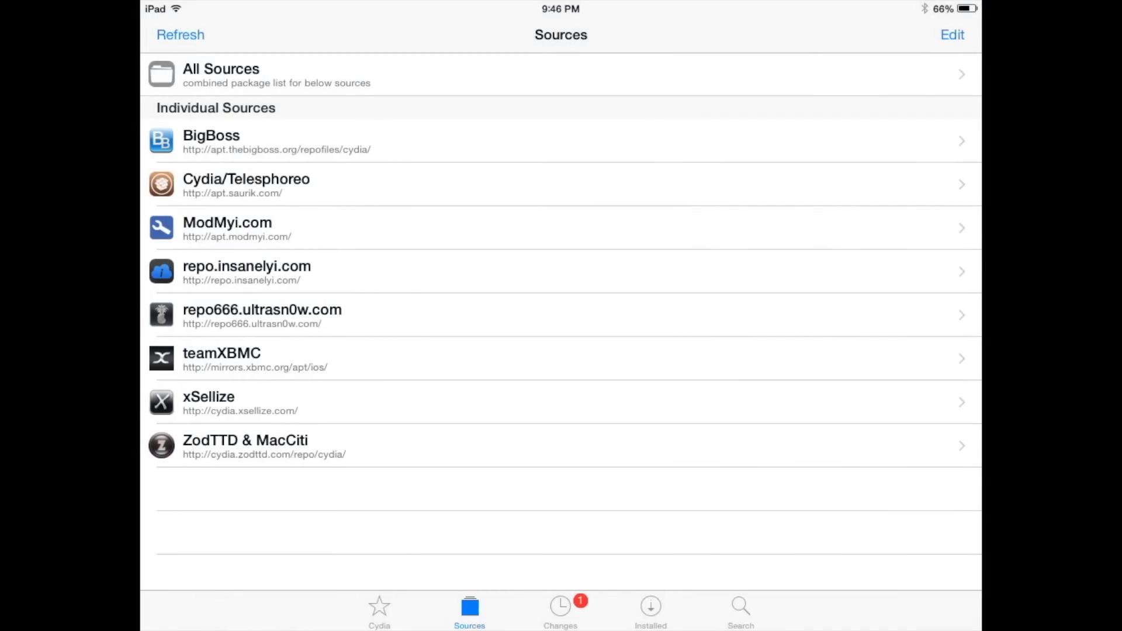
left_click(561, 358)
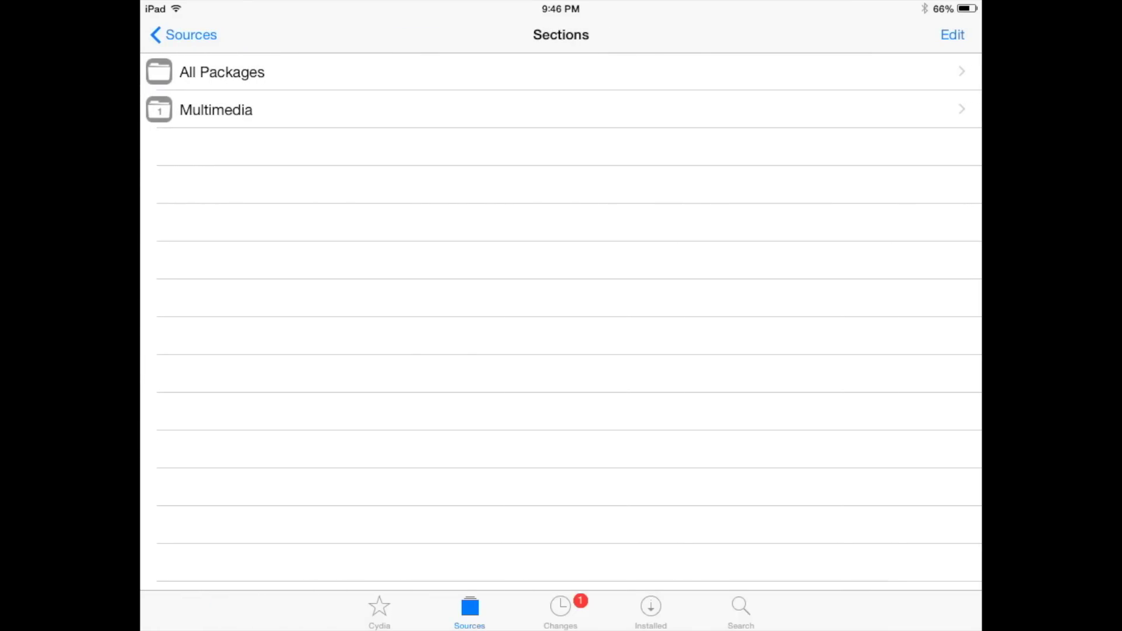
left_click(222, 72)
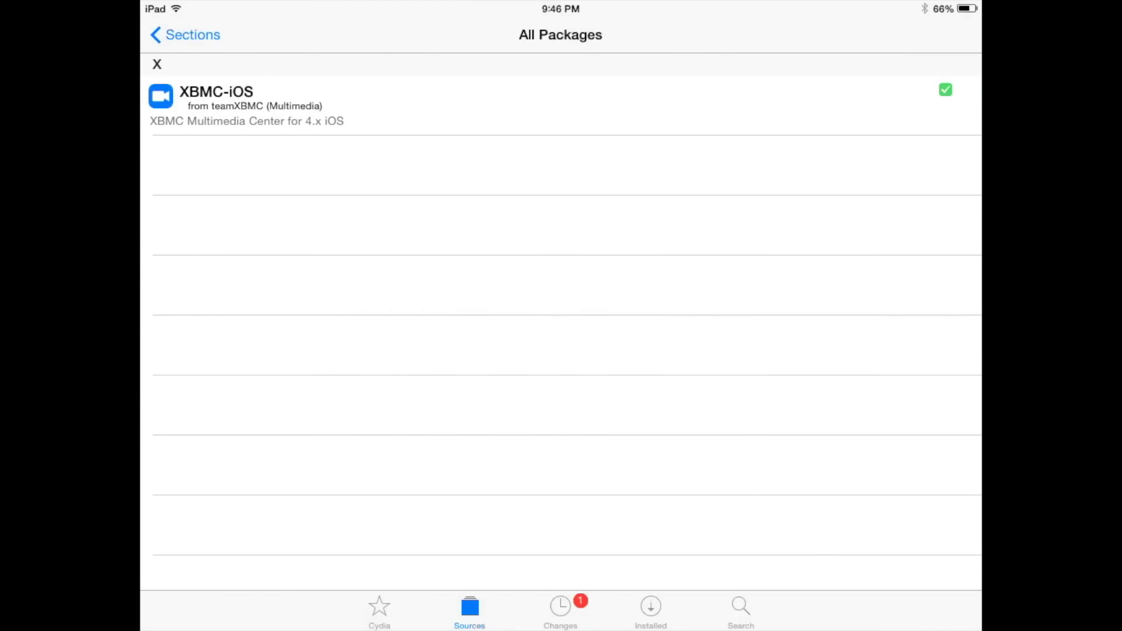
left_click(352, 105)
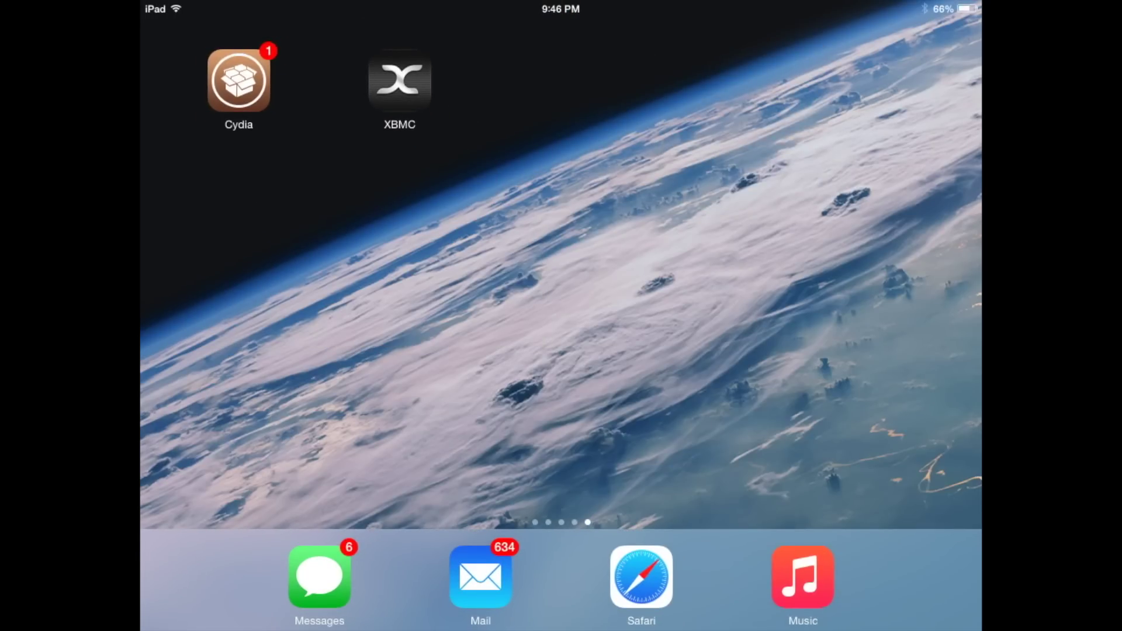
left_click_drag(364, 138, 468, 95)
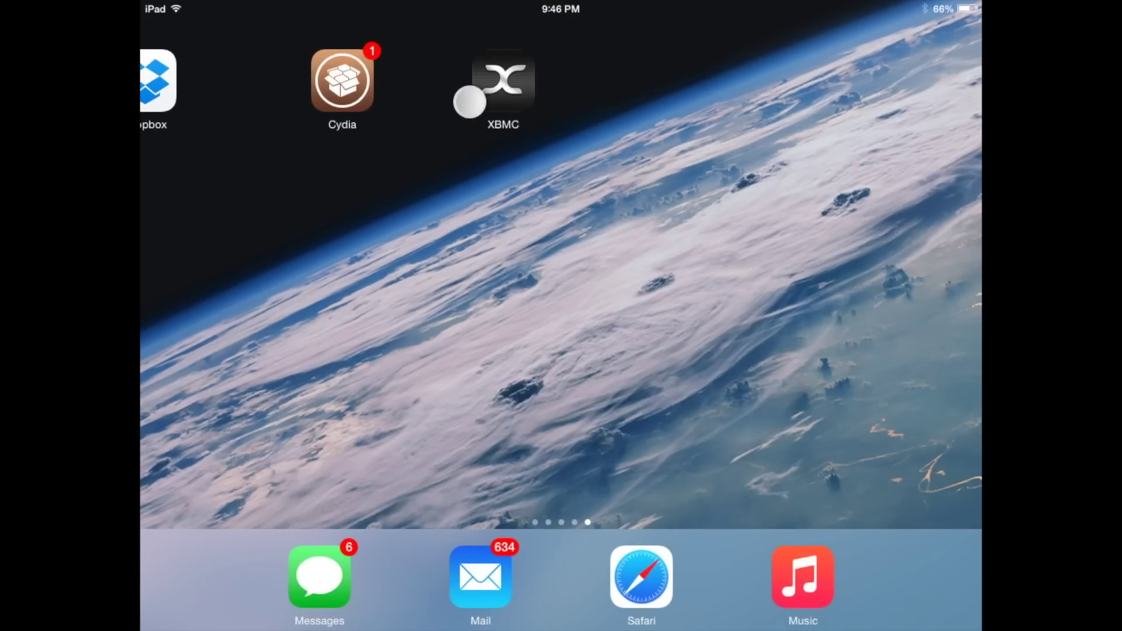